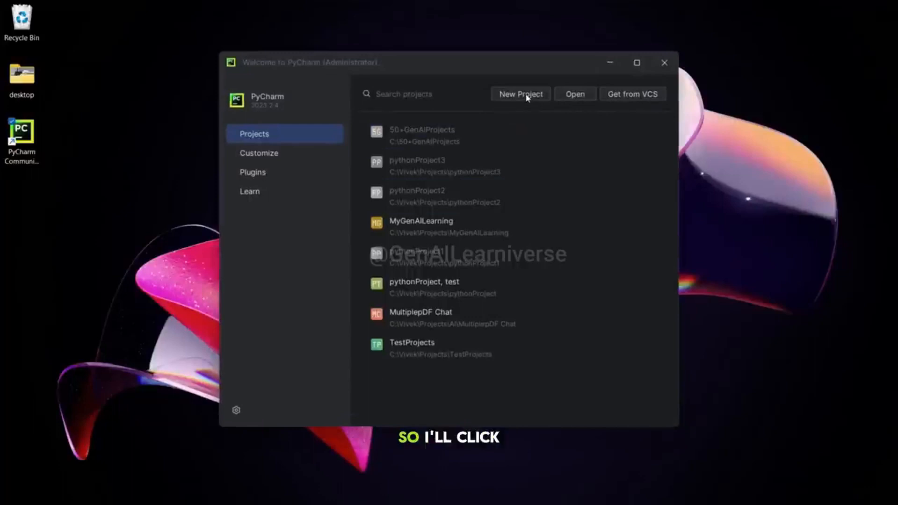
Create a new Python project in a new folder named 50+GenAIProjects on the C: drive, using a Virtualenv environment with Python 3.10.
click(520, 94)
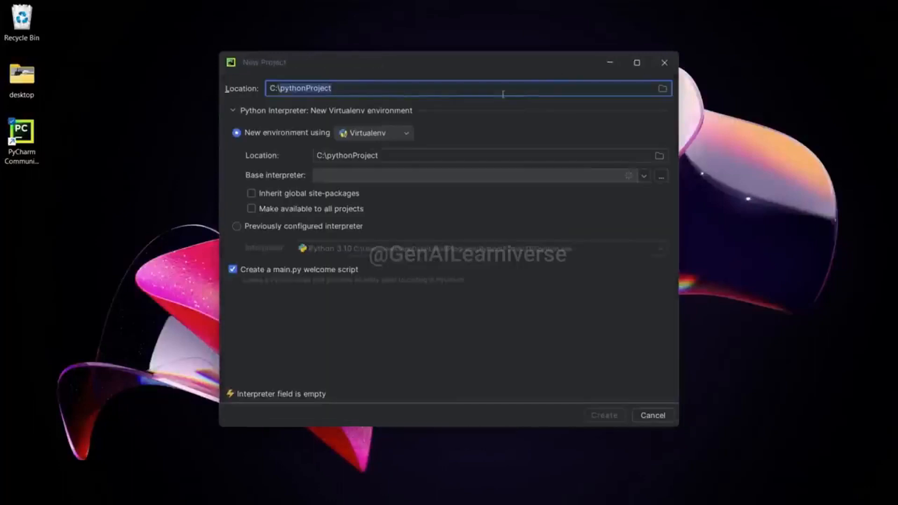
click(663, 88)
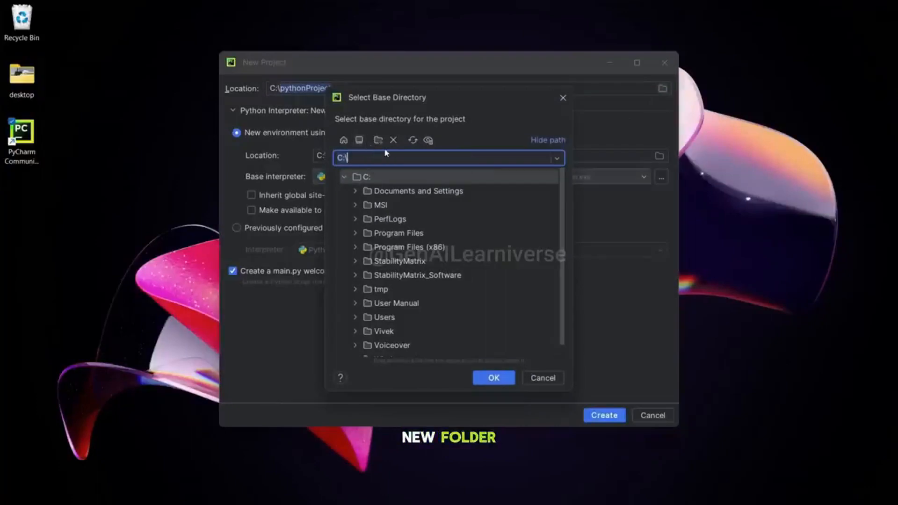
click(380, 142)
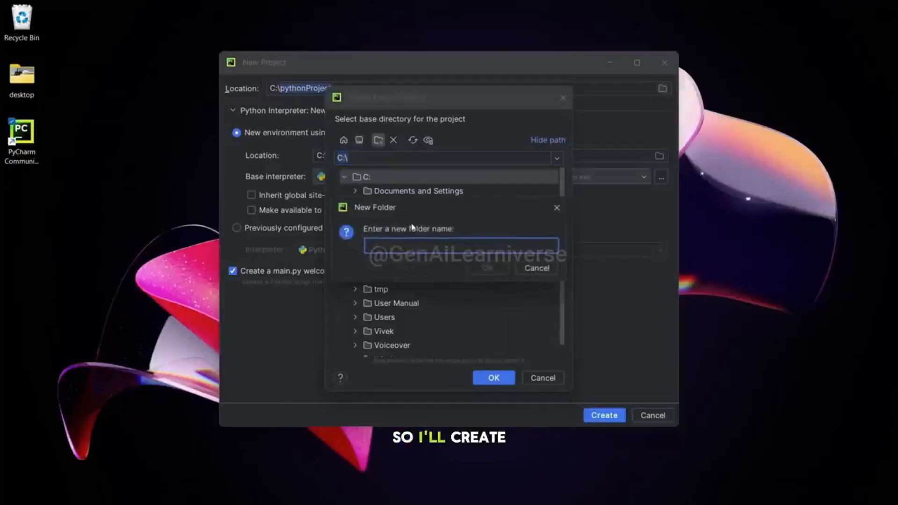
text(50)
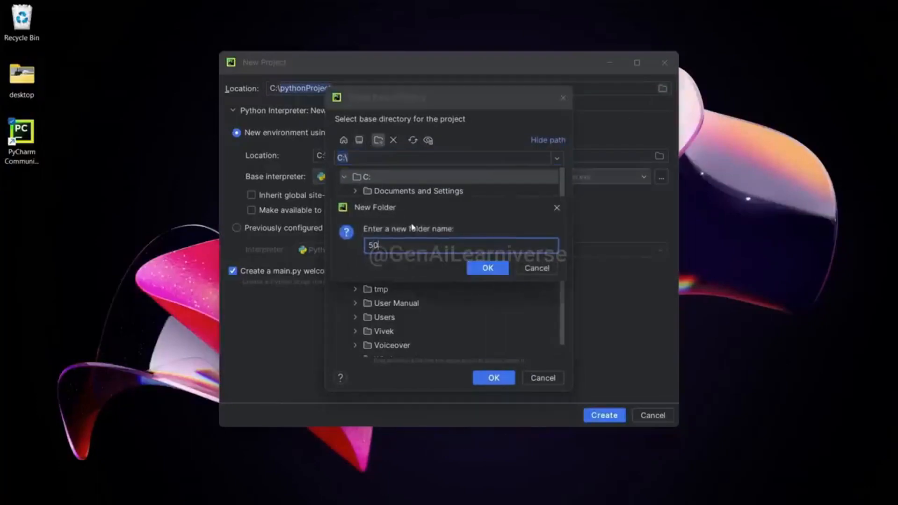
text(+Gen)
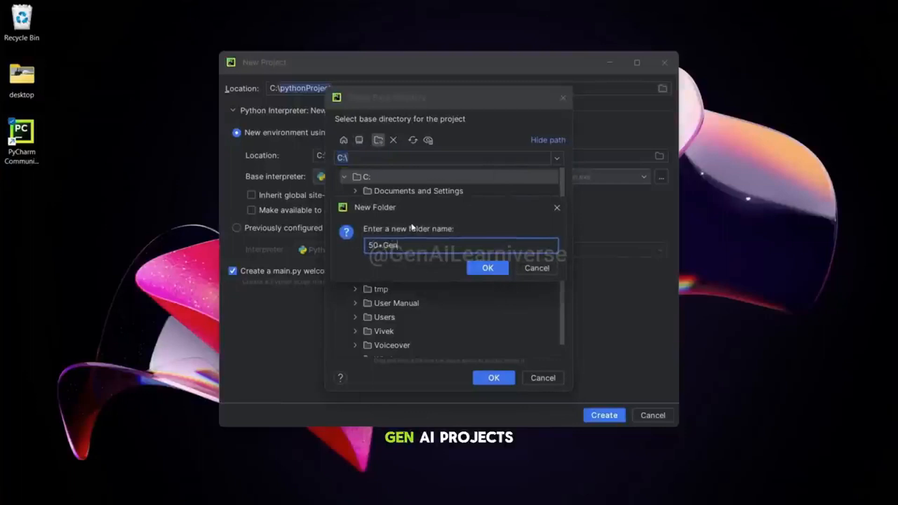
text(AIProje)
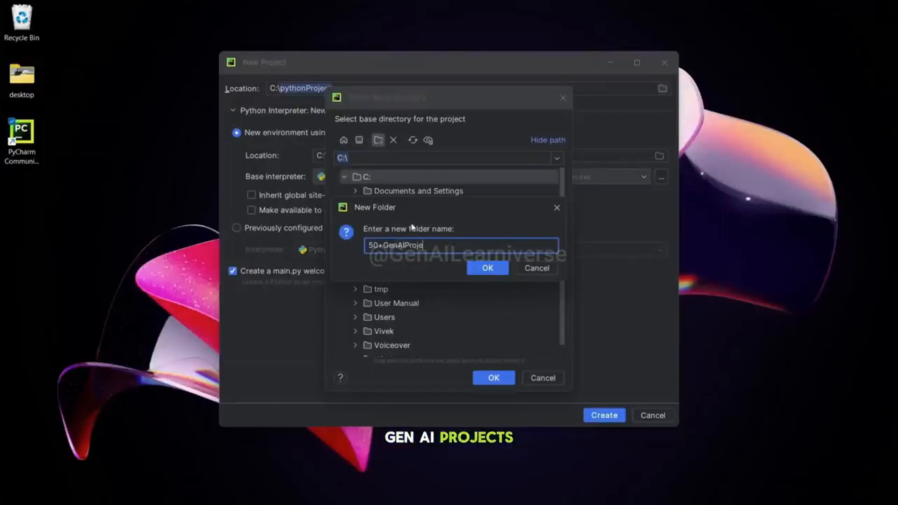
text(cts)
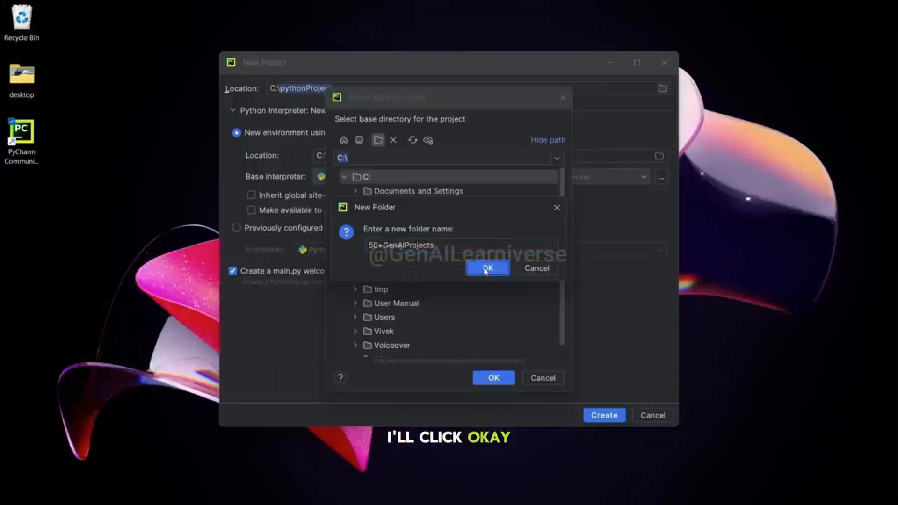
click(488, 268)
click(486, 377)
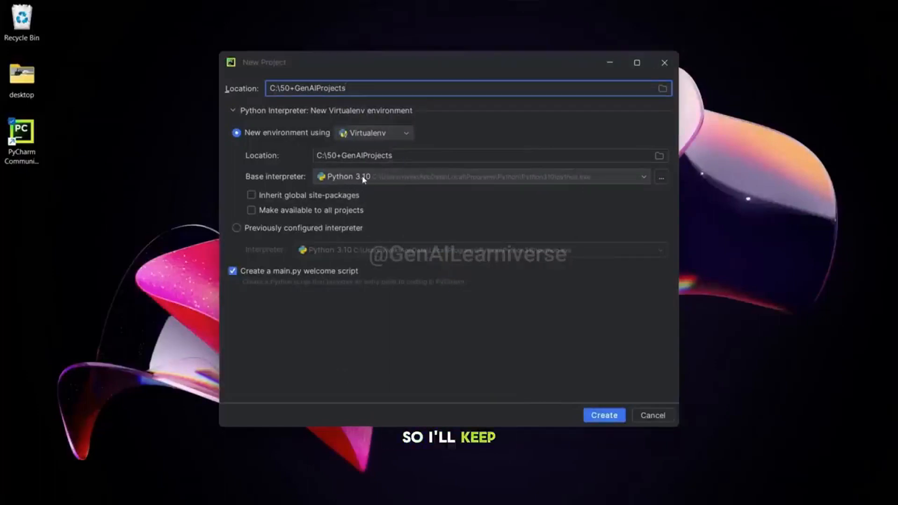
click(602, 415)
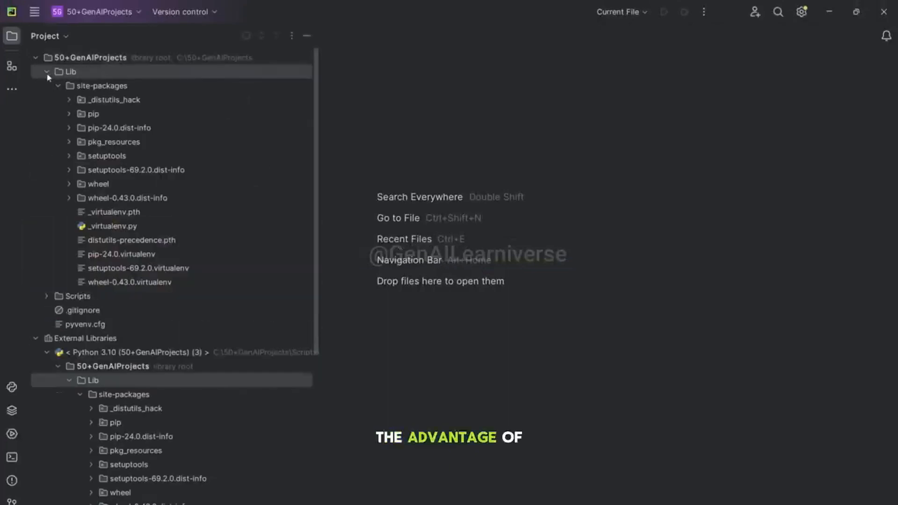
Collapse the Lib folder and External Libraries in the project tree and select the project root.
click(47, 73)
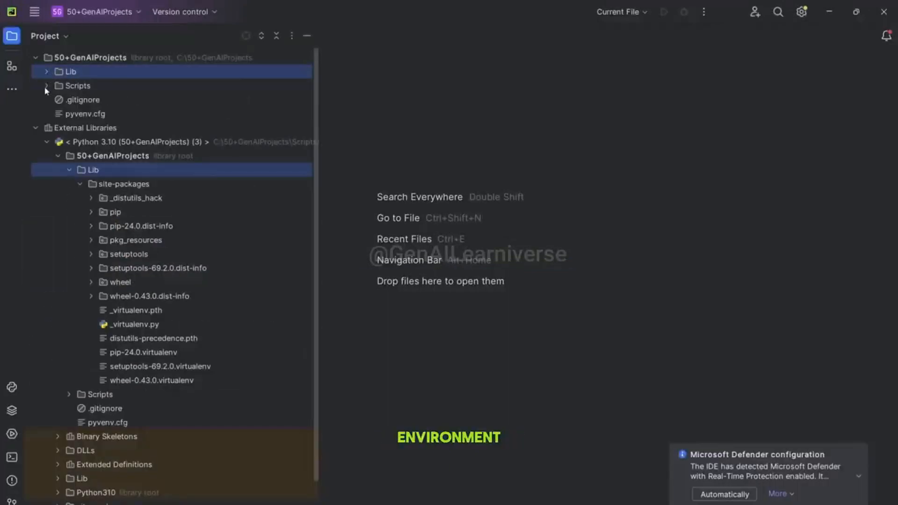
click(37, 128)
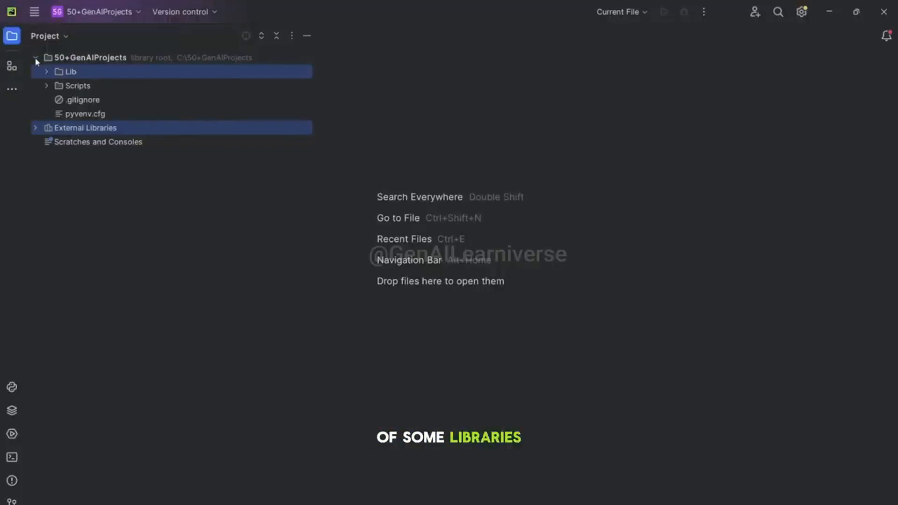
click(90, 59)
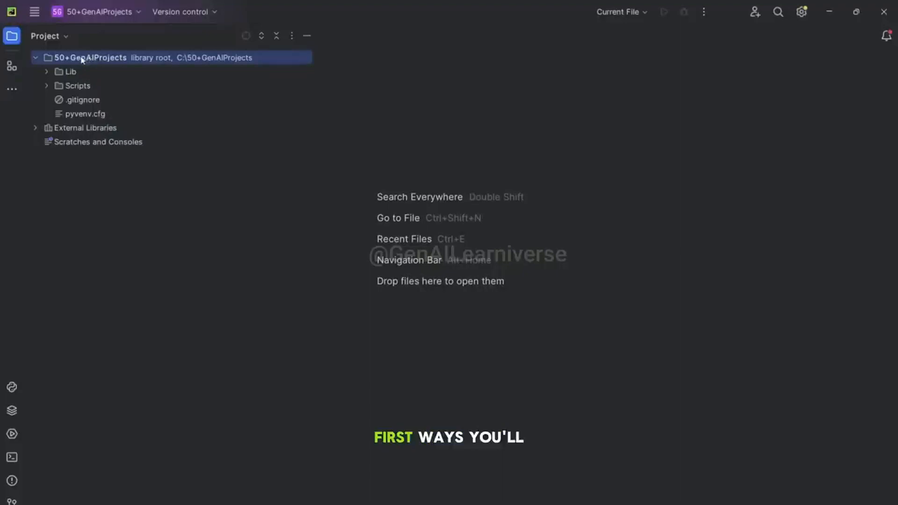
Search the available packages for gradio from the project's Python interpreter settings, then close the settings without installing anything.
click(35, 12)
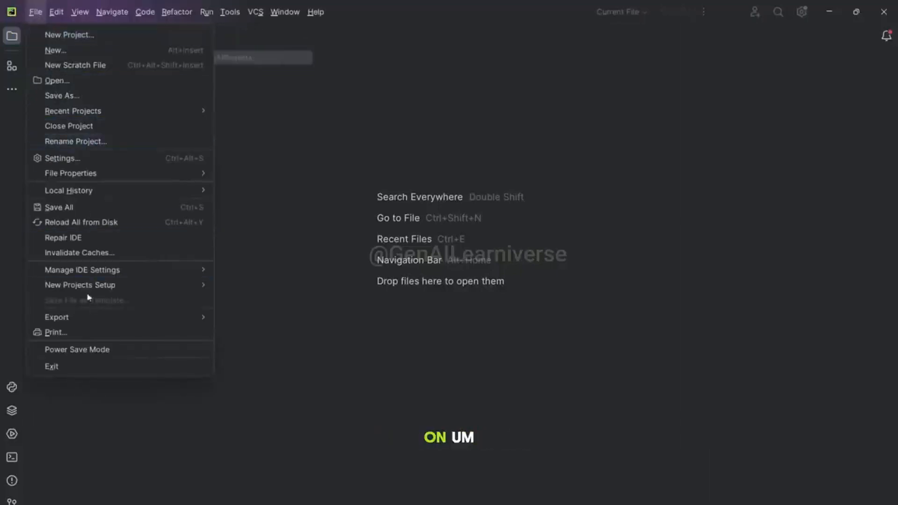
click(76, 158)
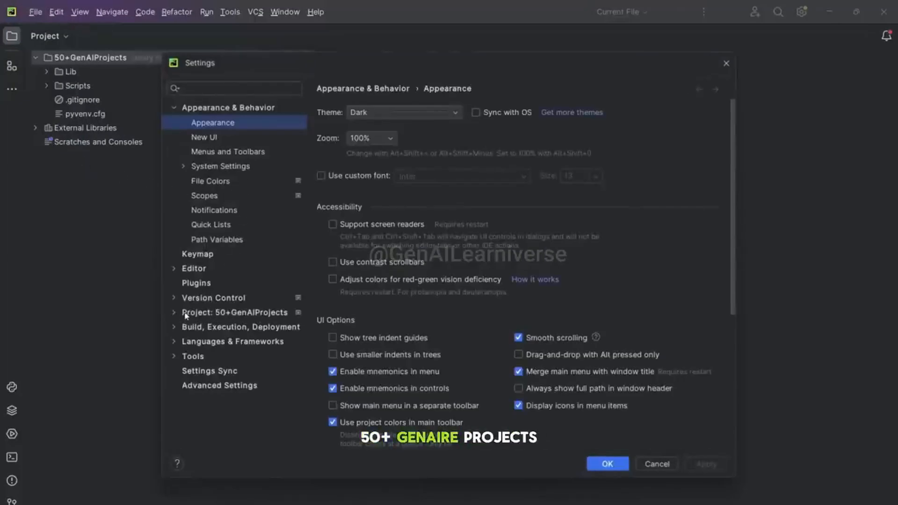
click(174, 313)
click(209, 329)
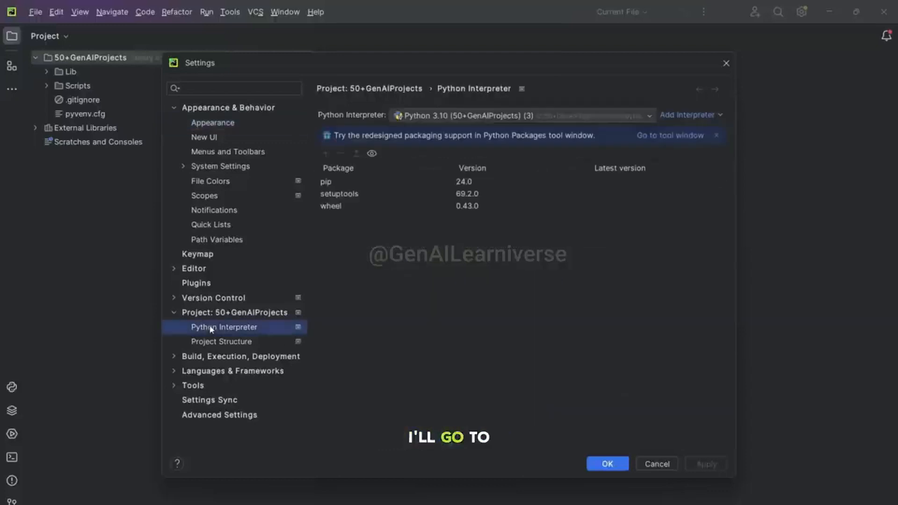
click(326, 153)
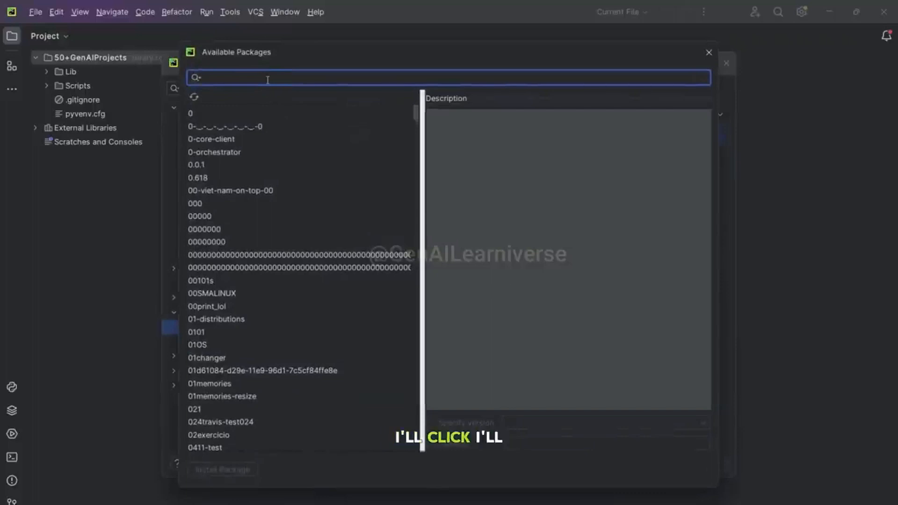
text(gradio)
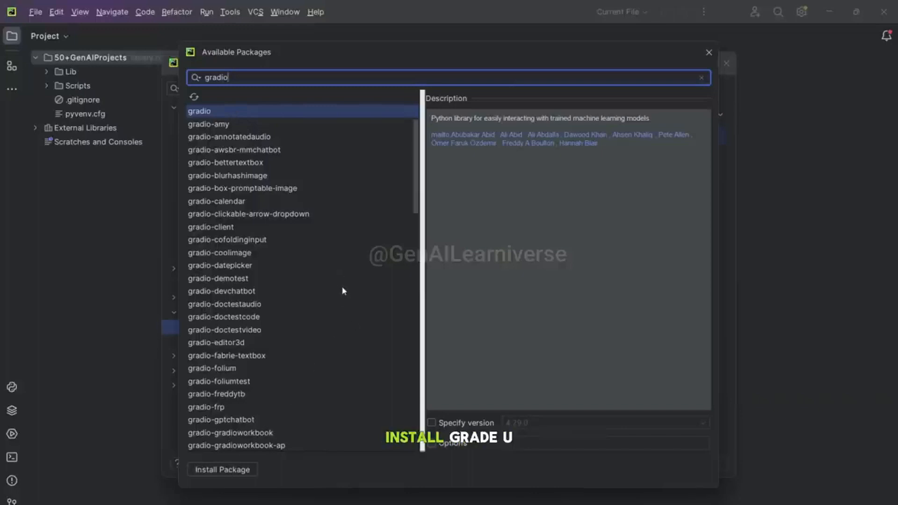
click(708, 52)
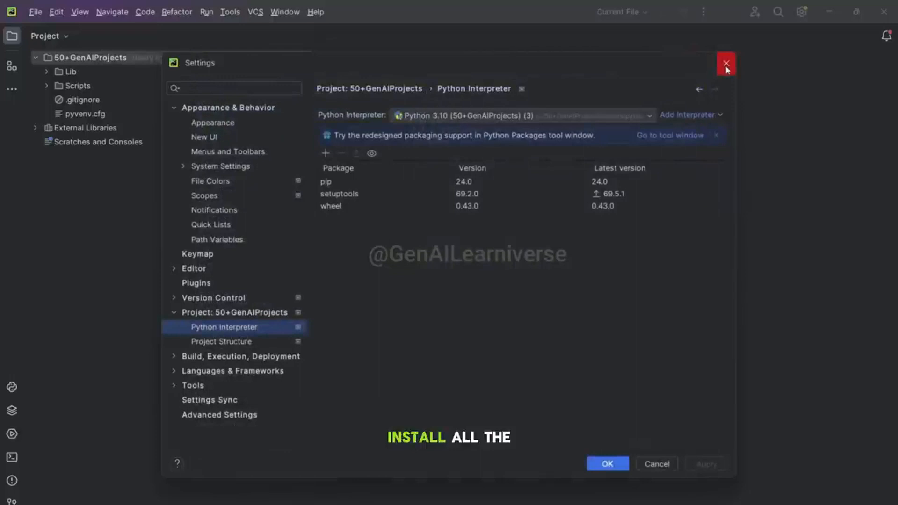
click(725, 66)
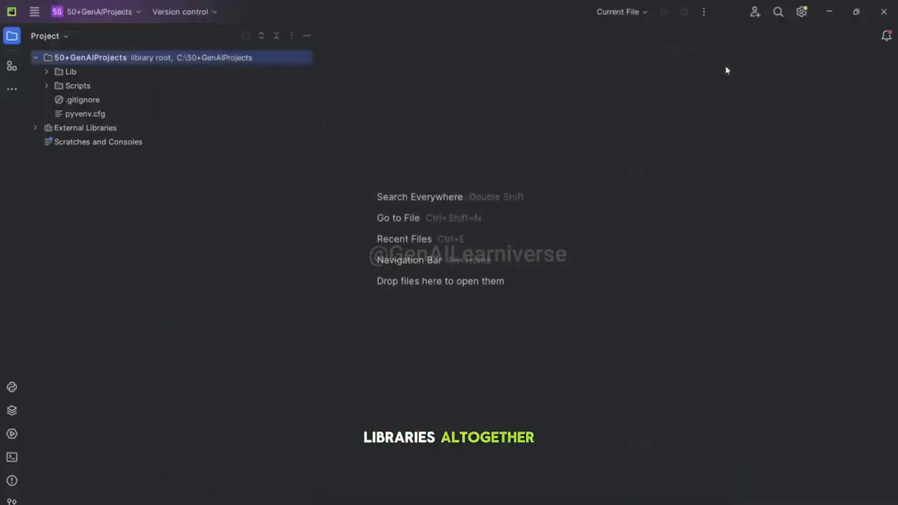
Create a new directory named installation in the 50+GenAIProjects project root.
right_click(96, 57)
mouse_move(115, 66)
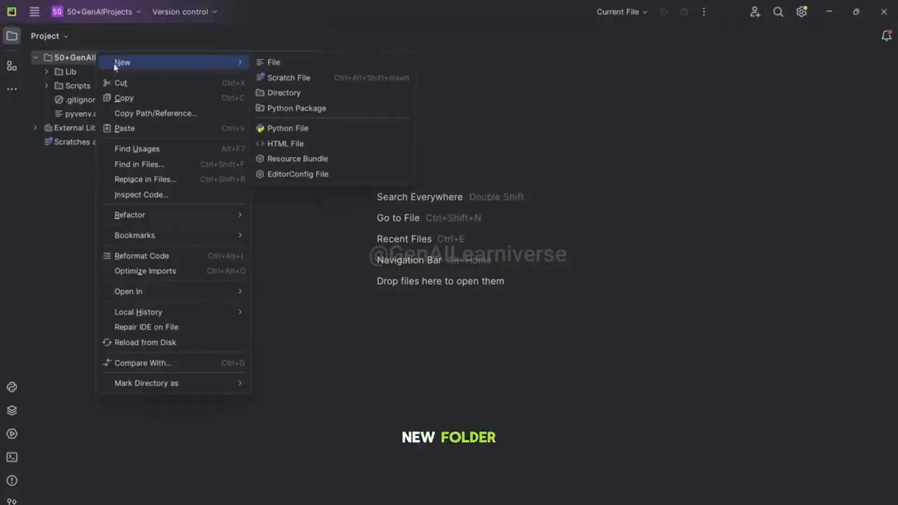
click(288, 97)
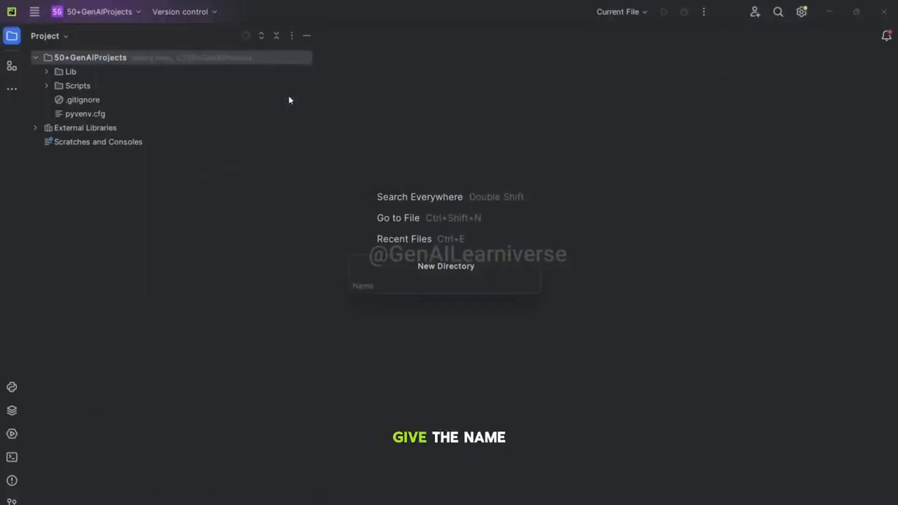
text(insta)
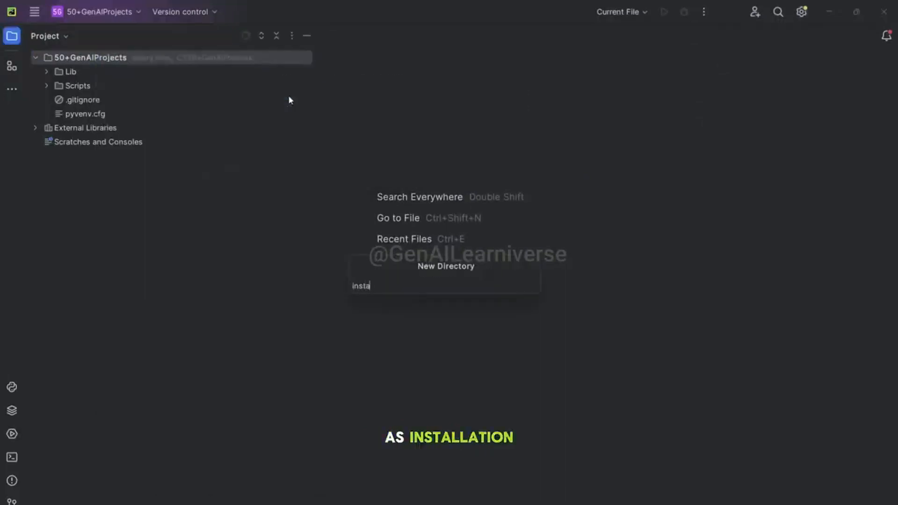
text(laltio)
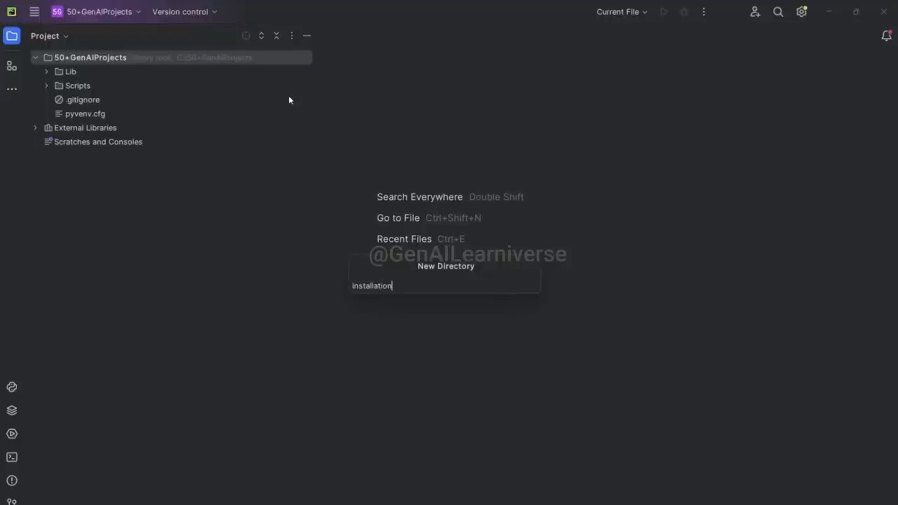
key(Return)
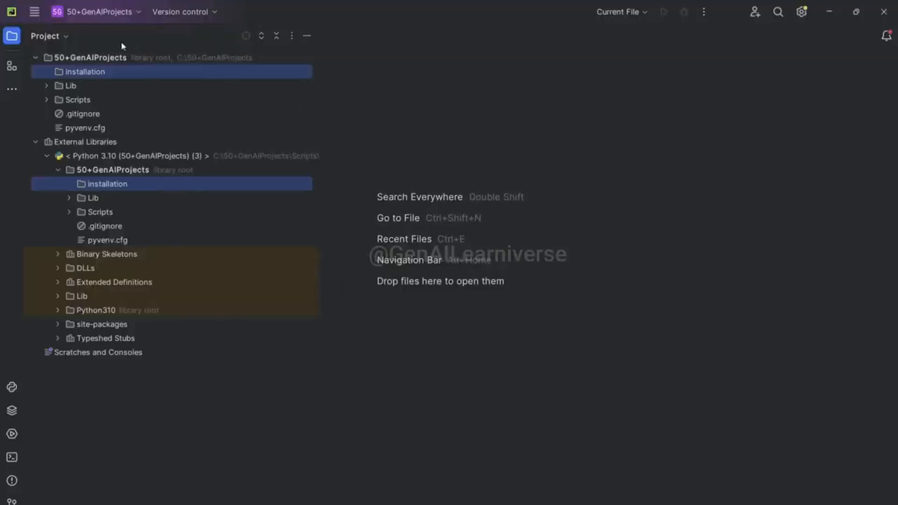
Create a new file named requirements.txt inside the installation directory.
right_click(94, 72)
mouse_move(114, 81)
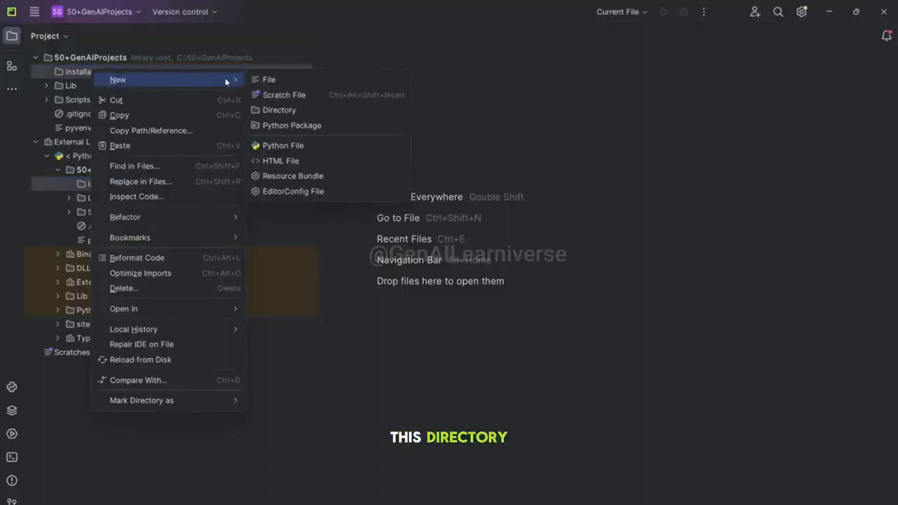
click(267, 80)
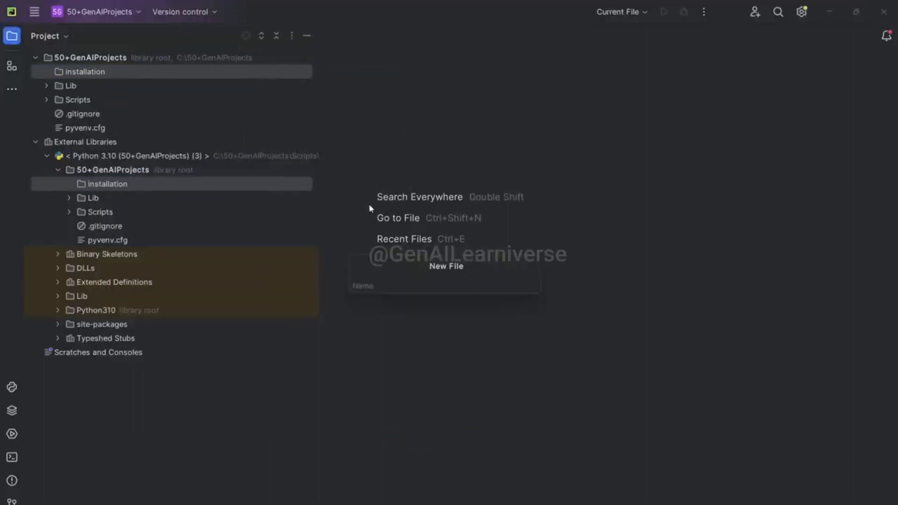
text(requirem)
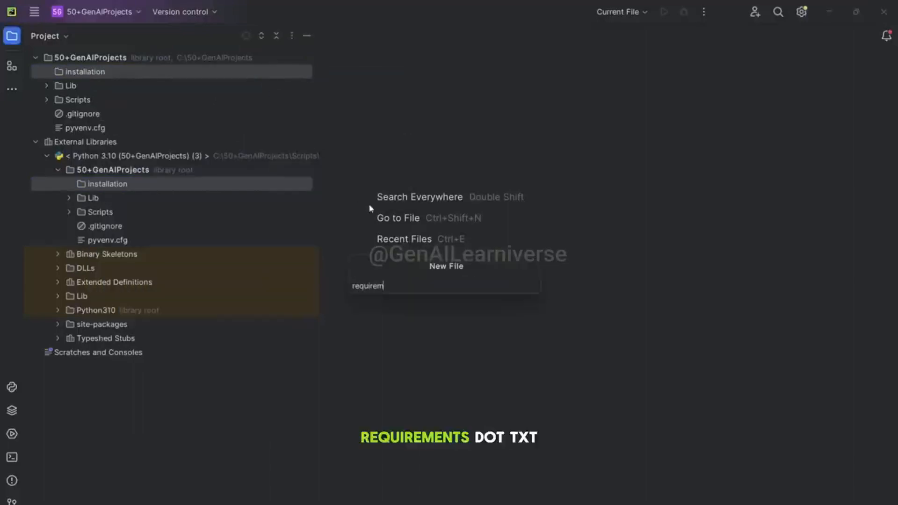
text(ents.txt)
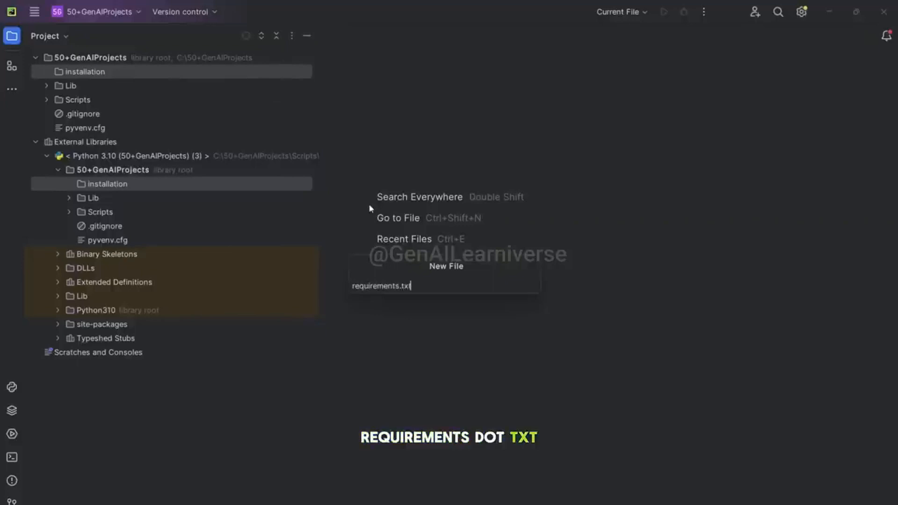
key(Return)
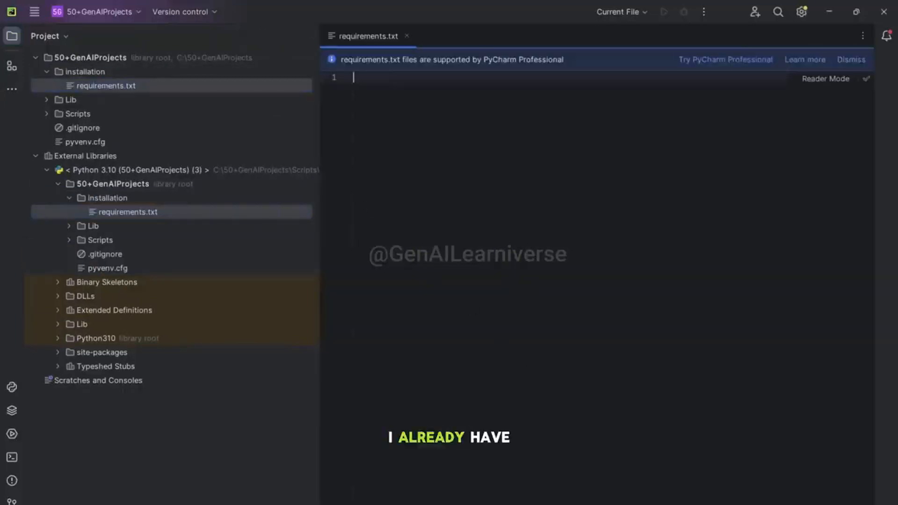
Copy the library list from transformers>=4.36.2 through peft >= 0.6.0 in the Notepad notes and paste it into requirements.txt in PyCharm.
click(626, 491)
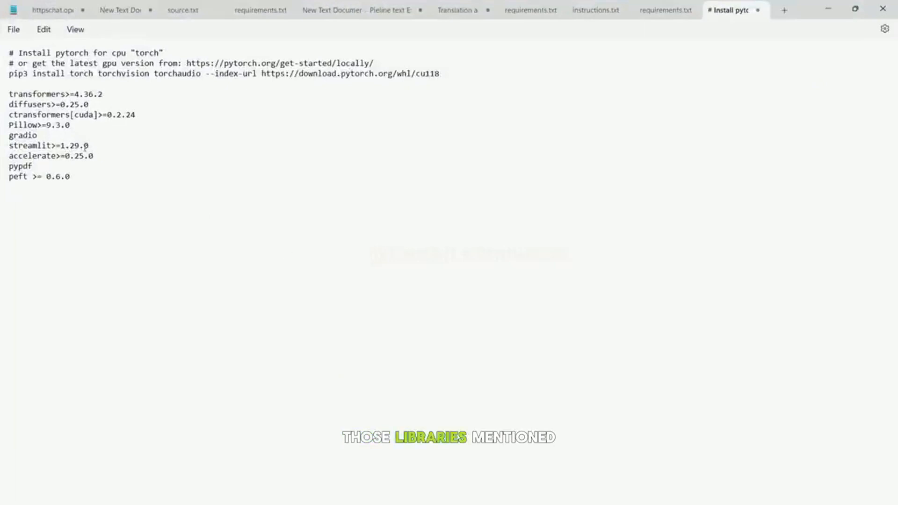
drag(75, 176, 1, 98)
key(ctrl+c)
key(alt+Tab)
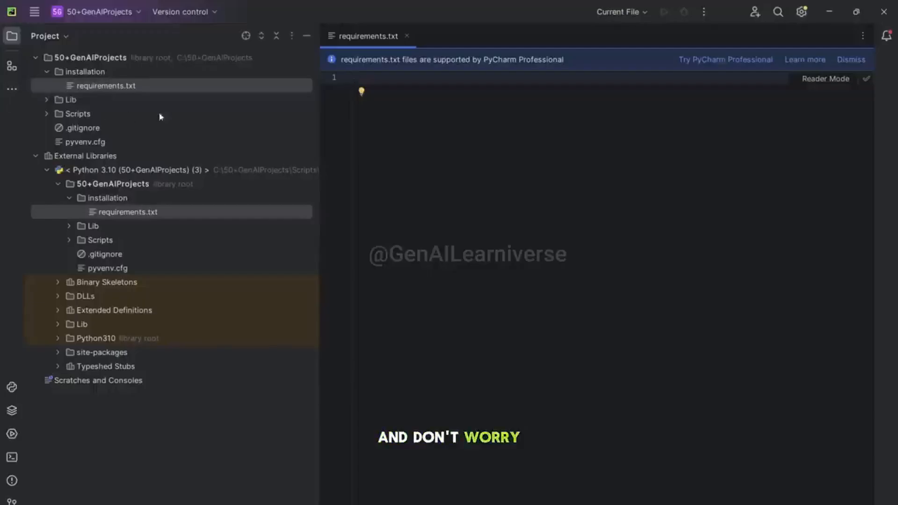
key(ctrl+v)
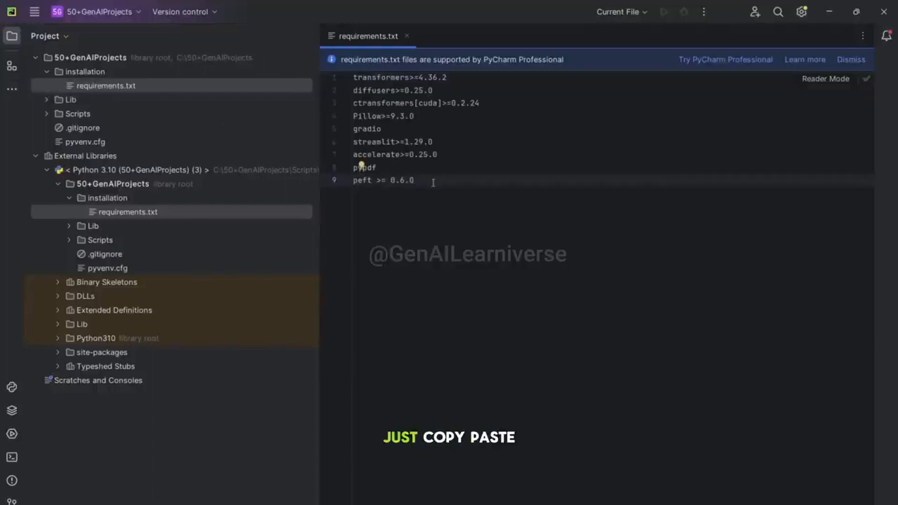
Examine the transformers line and the [cuda] extra of the ctransformers entry in requirements.txt.
triple_click(396, 77)
click(429, 112)
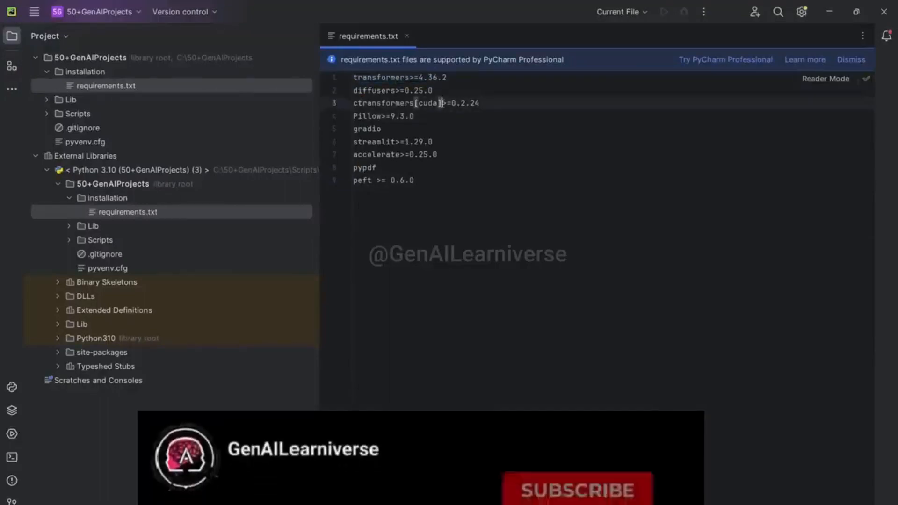
drag(440, 103, 414, 102)
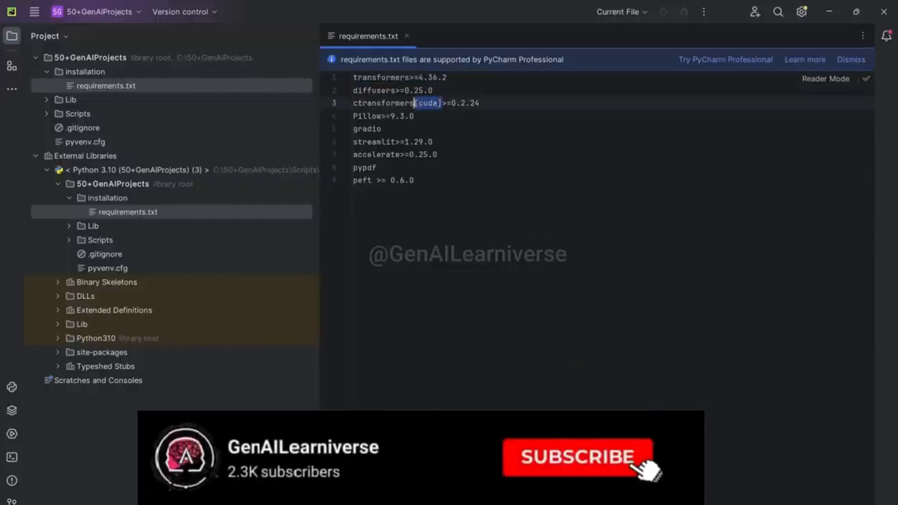
click(443, 103)
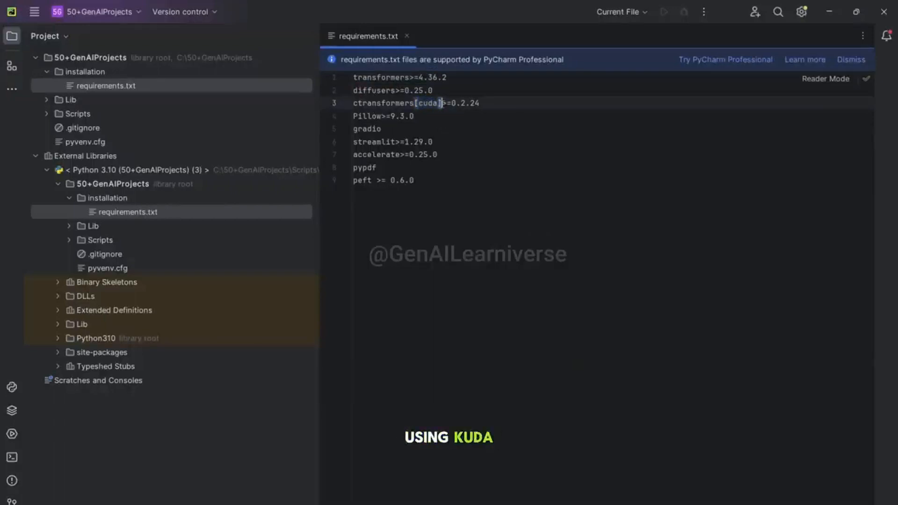
Examine the [cuda] extra and the transformers, diffusers, ctransformers and gradio entries in requirements.txt.
drag(442, 103, 415, 102)
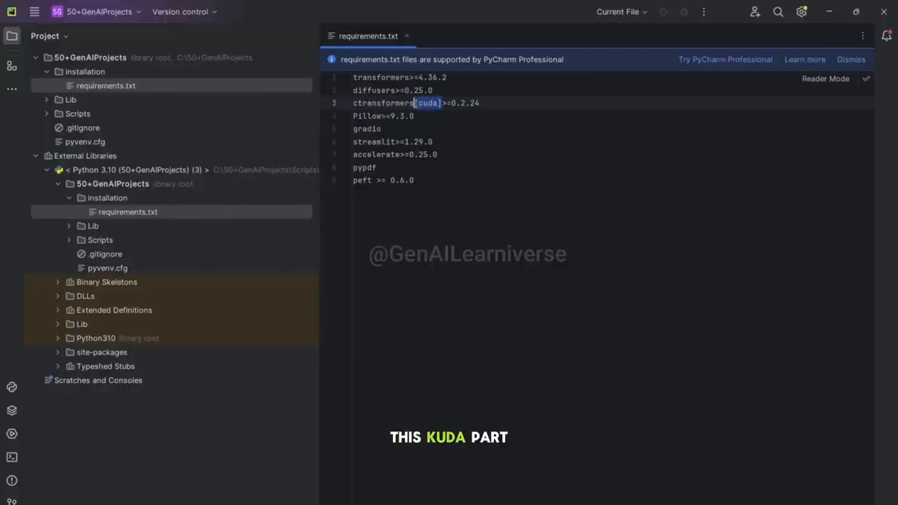
click(441, 141)
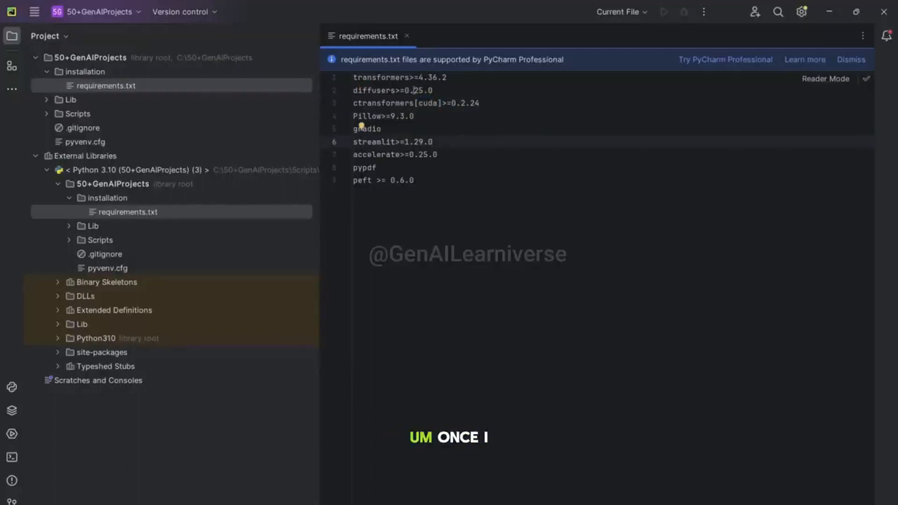
drag(354, 77, 450, 79)
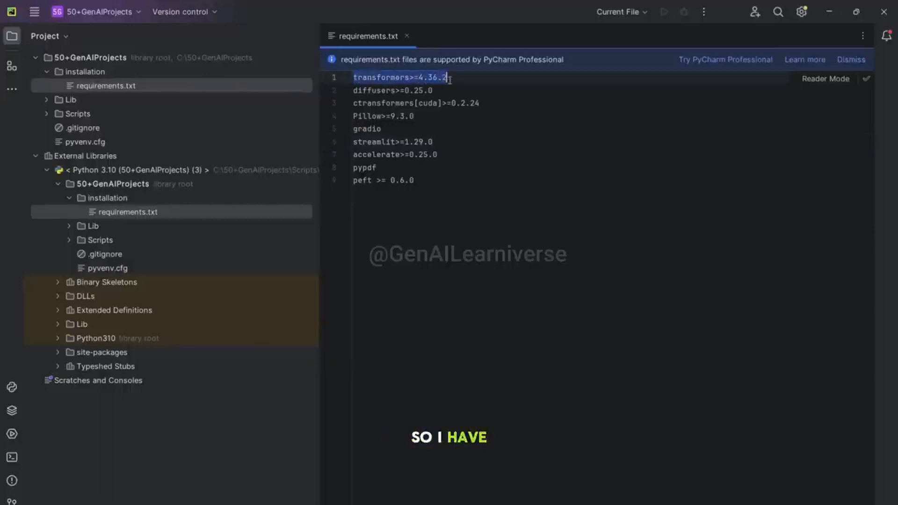
double_click(396, 80)
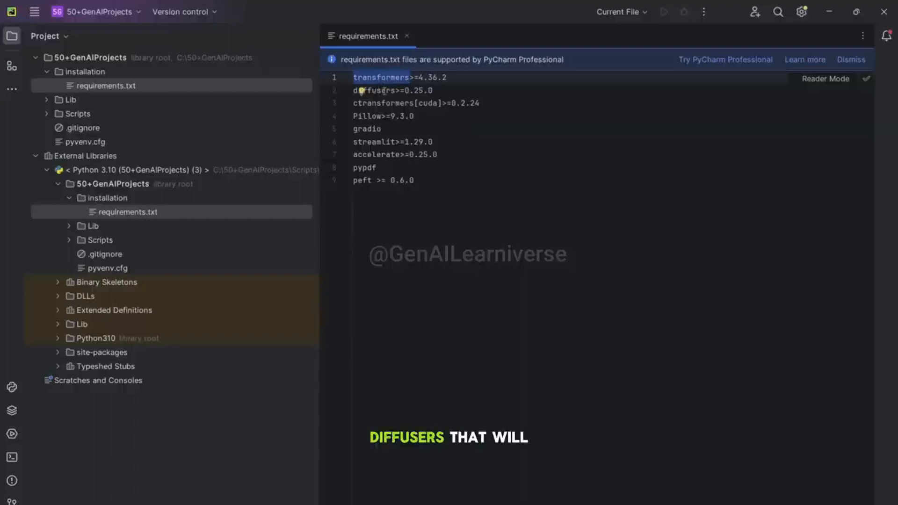
double_click(382, 90)
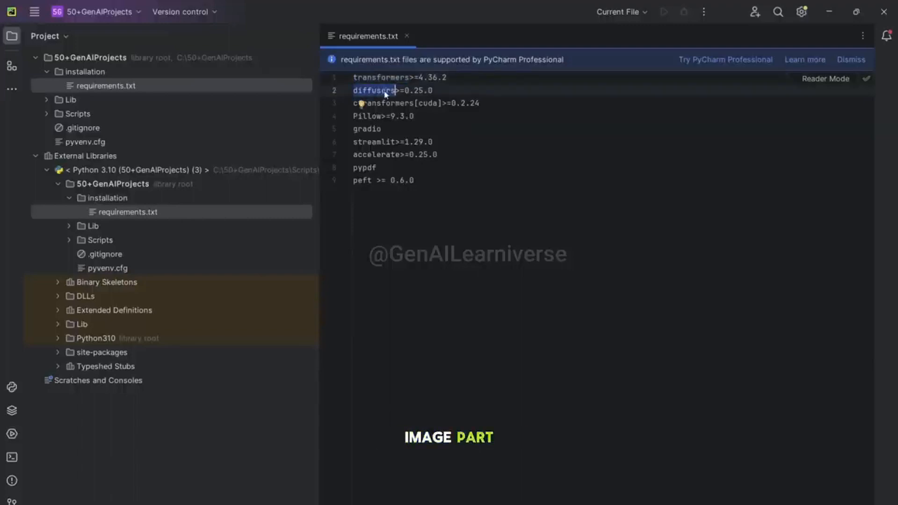
double_click(396, 103)
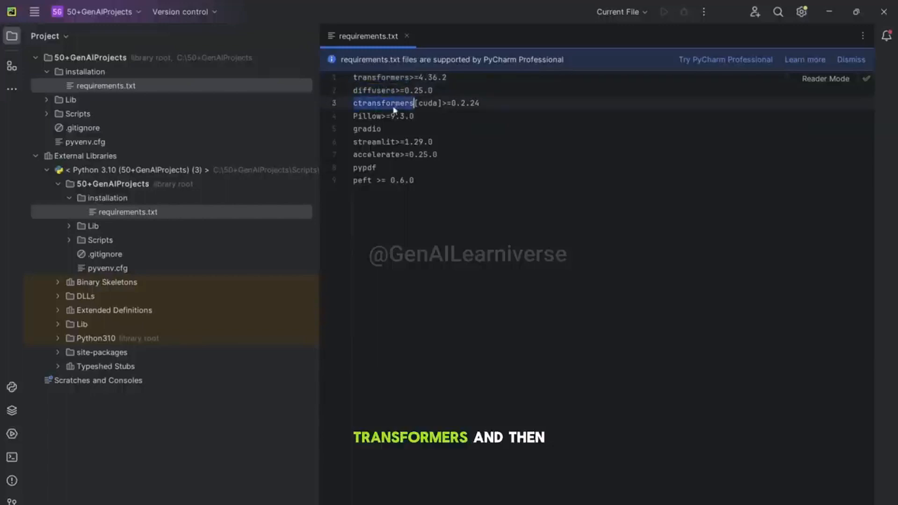
click(377, 129)
double_click(378, 129)
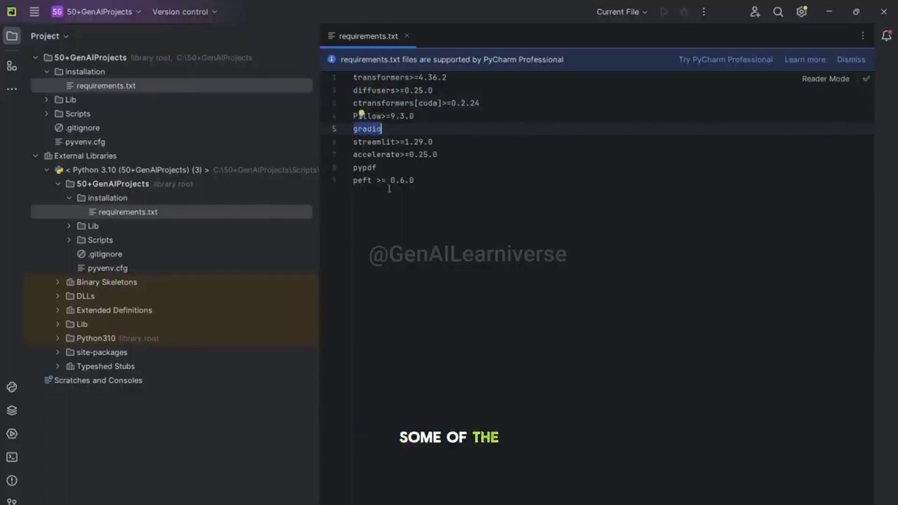
Highlight the whole library list from peft up to transformers in requirements.txt for review, and clear the selection.
click(417, 180)
key(shift+Up)
key(shift+Up)
key(shift+Up)
key(shift+Up)
key(shift+Up)
key(shift+Up)
key(shift+Up)
key(shift+Up)
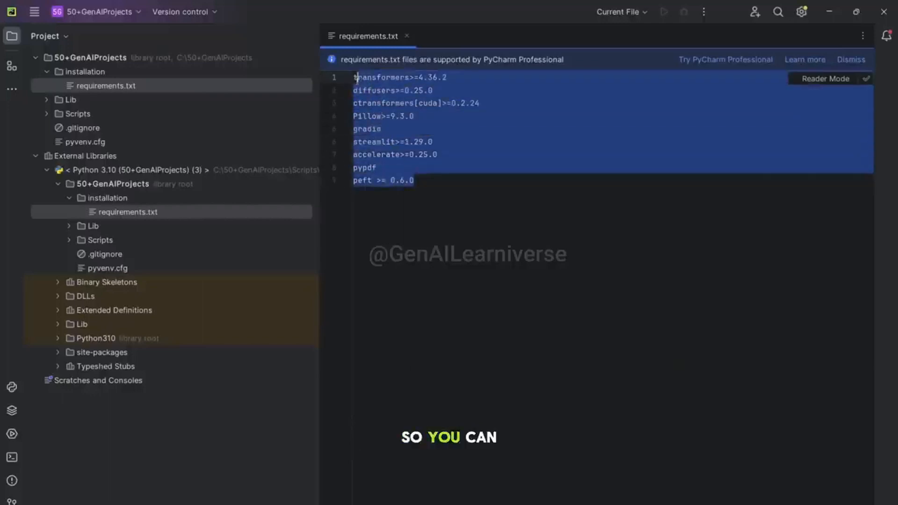
click(418, 180)
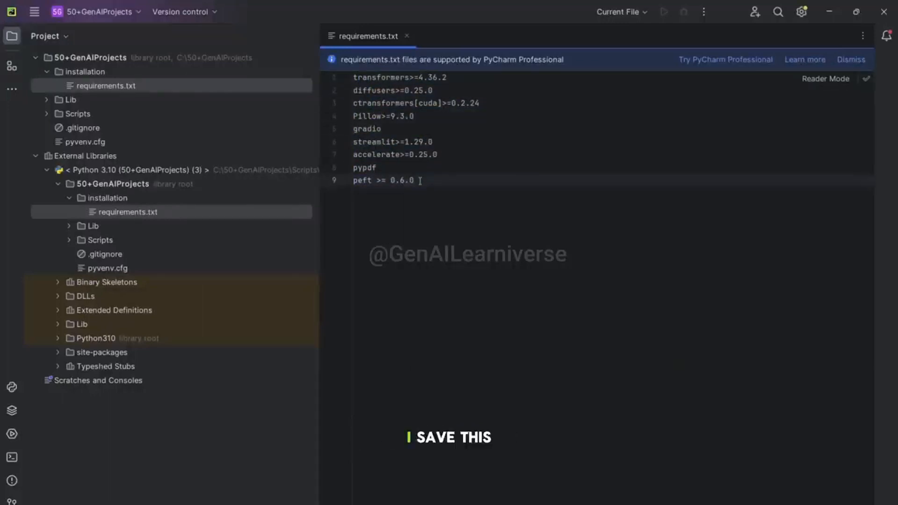
Open a terminal in the installation directory and check the virtual environment name in its prompt.
click(97, 74)
right_click(97, 73)
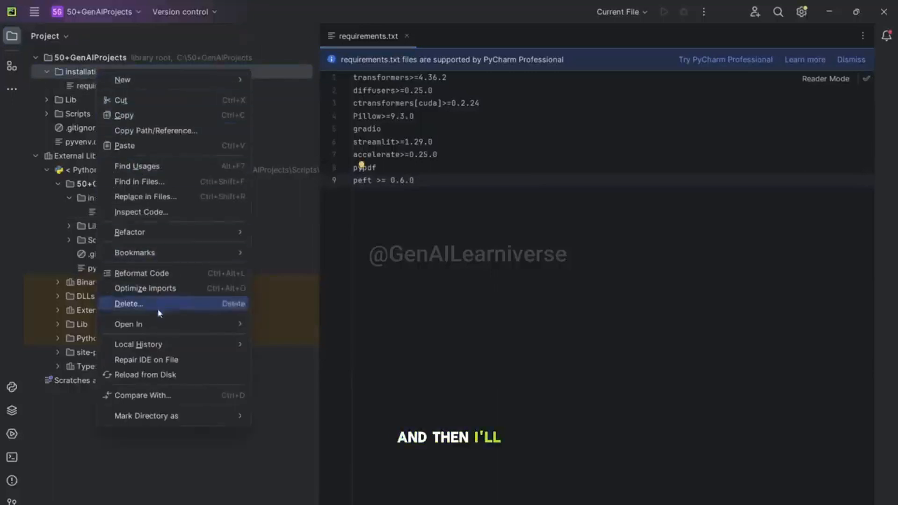
mouse_move(159, 325)
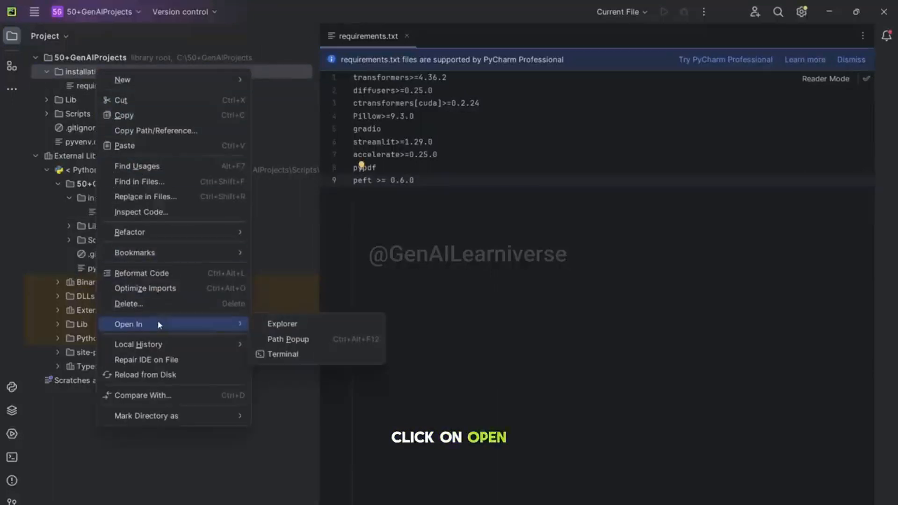
click(300, 357)
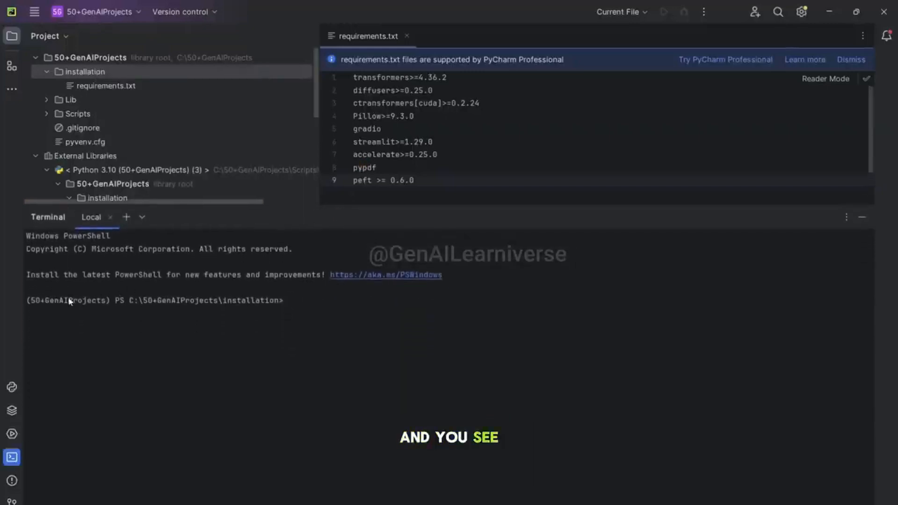
drag(111, 303, 32, 305)
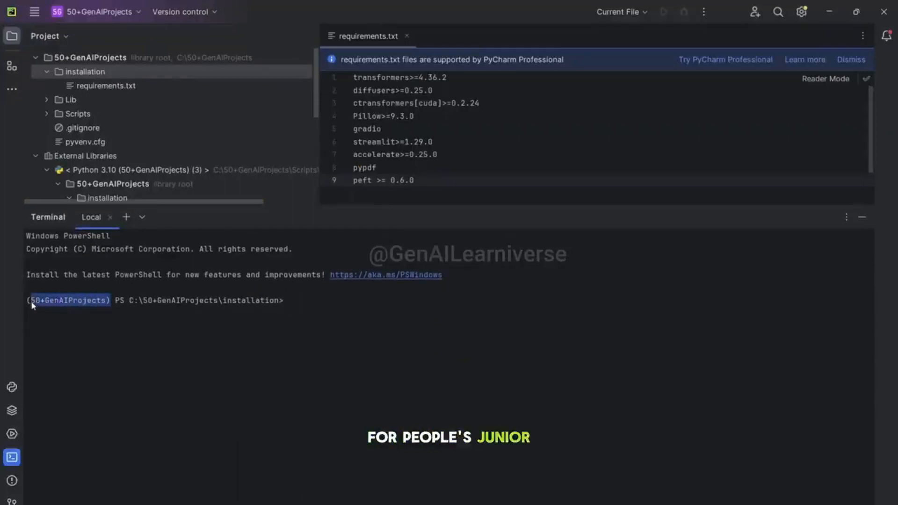
click(294, 300)
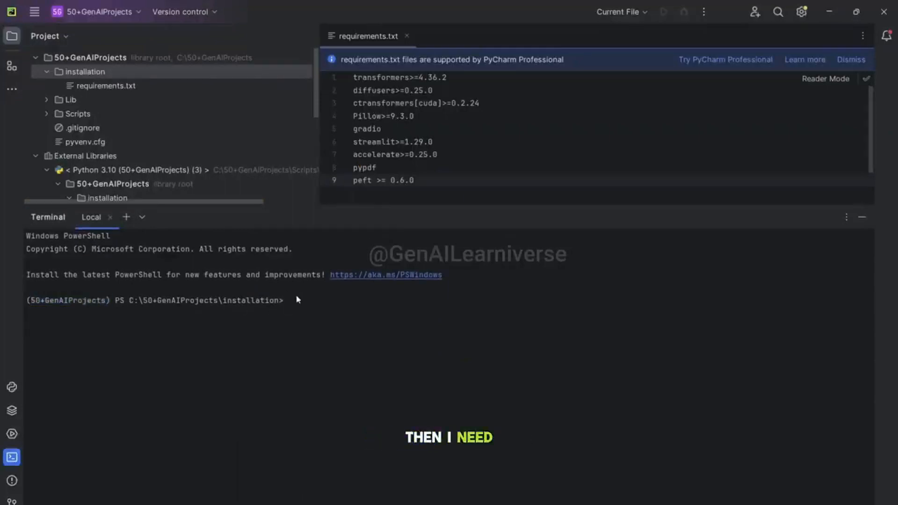
Install the listed libraries by running pip install -r requirements.txt in the terminal.
text(pip in)
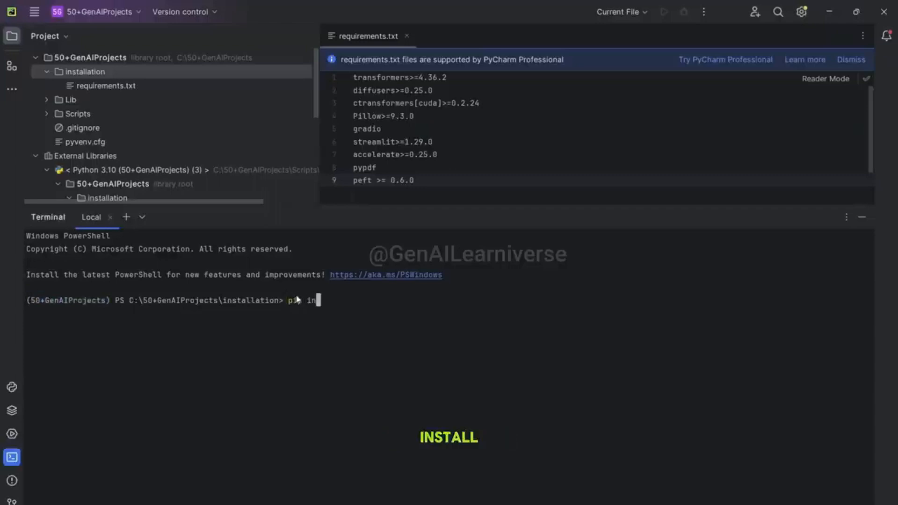
text(stall -)
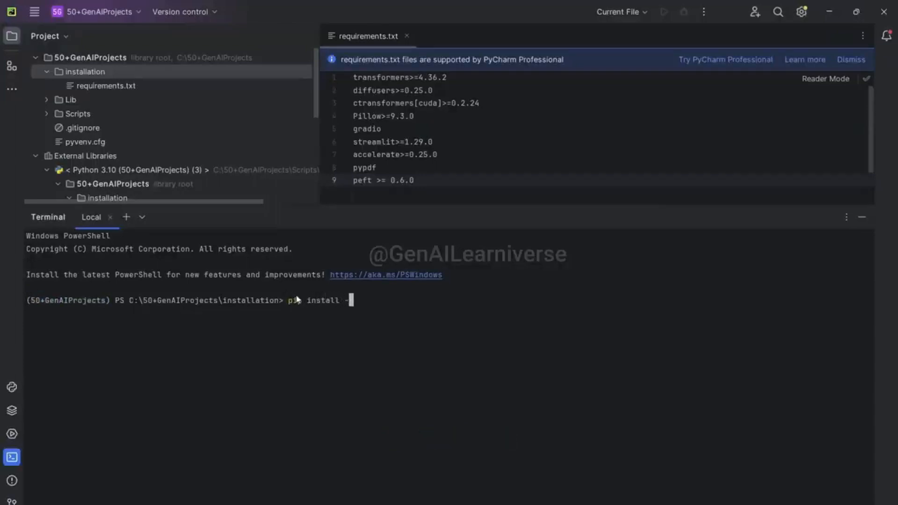
text(r)
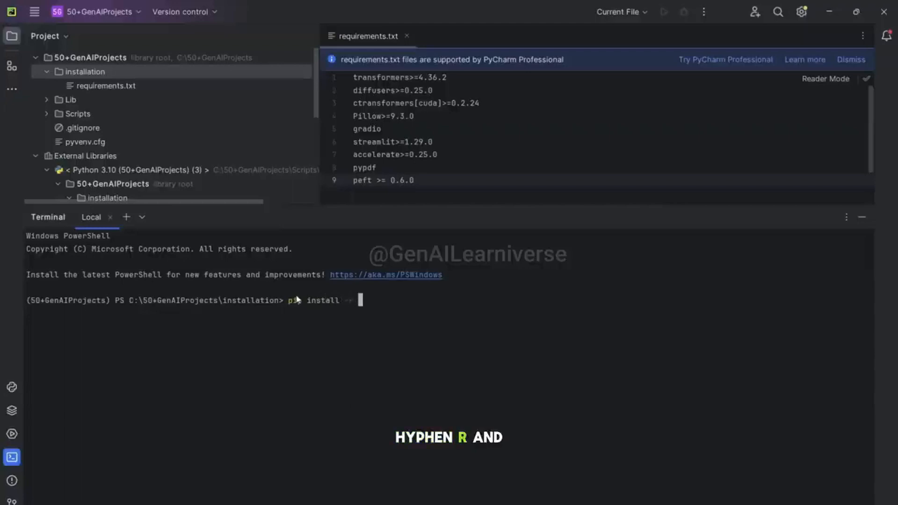
text( requi)
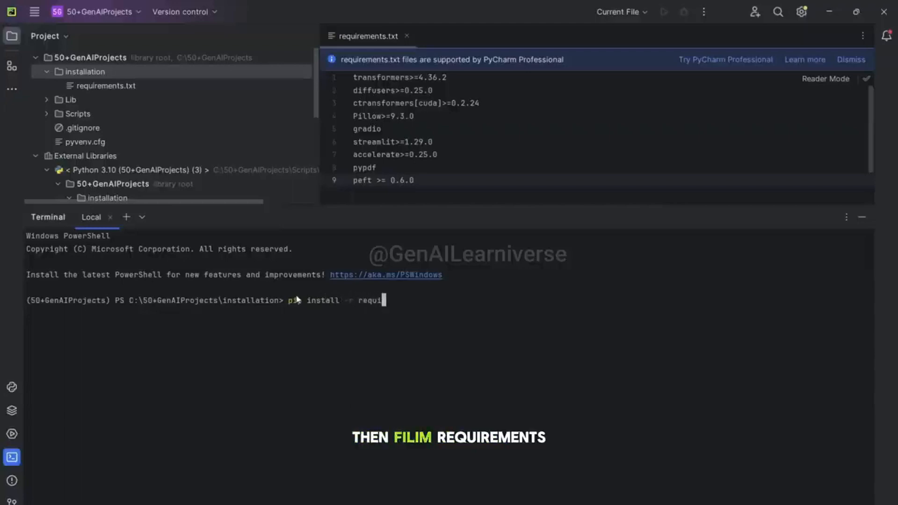
text(rements.)
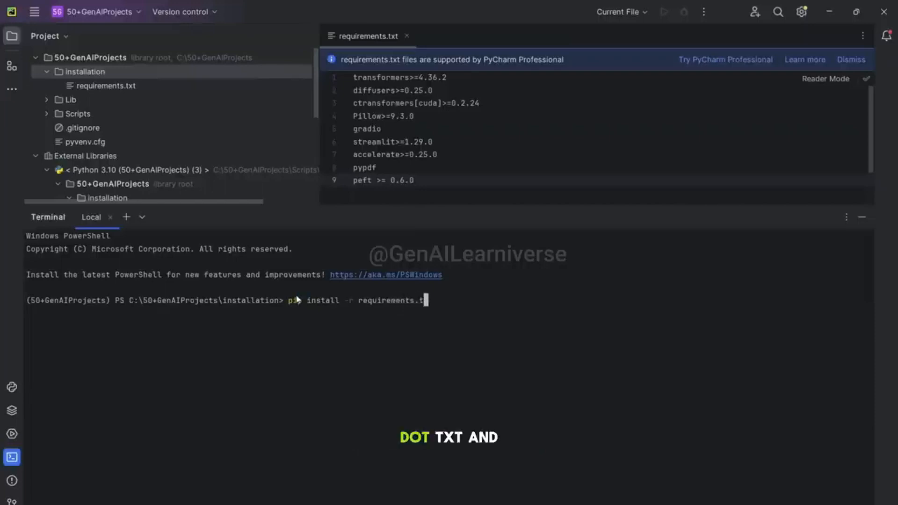
text(txt)
key(Return)
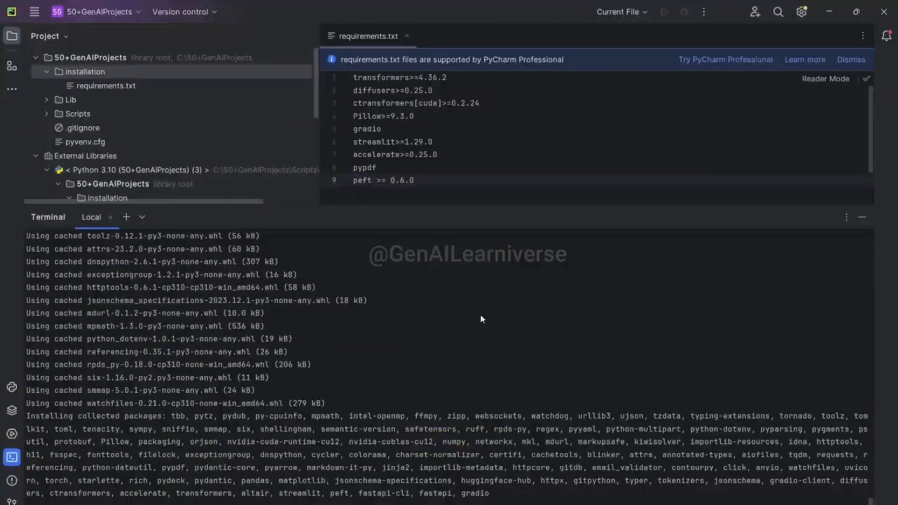
Enlarge the terminal pane and review the end of the installation output and the returned prompt.
drag(480, 206, 477, 134)
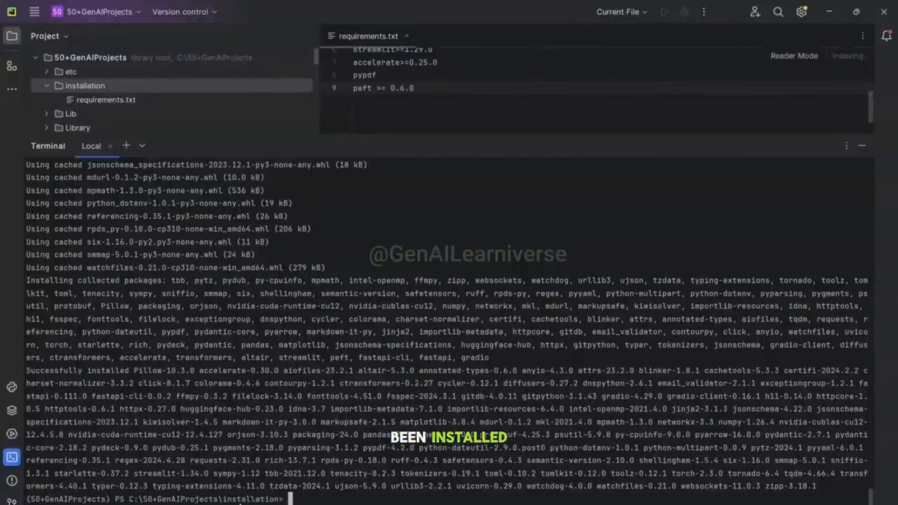
triple_click(240, 500)
click(169, 501)
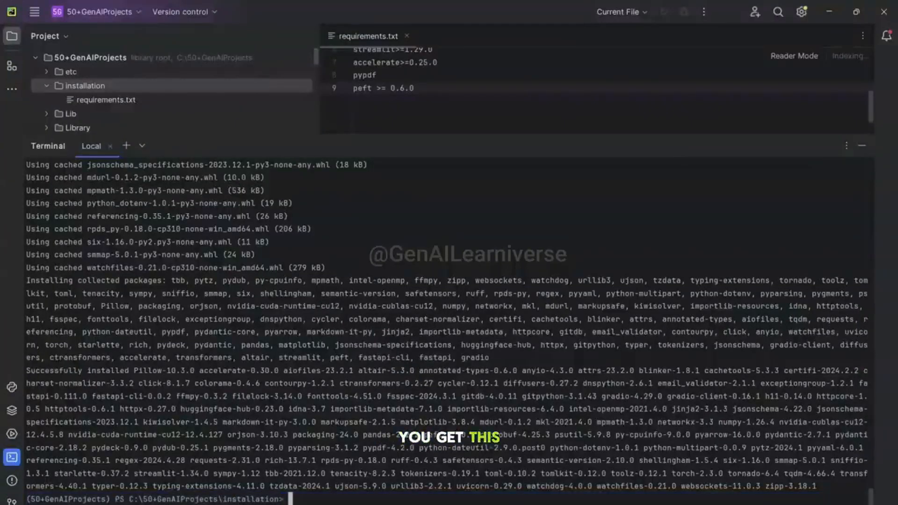
drag(284, 499, 39, 499)
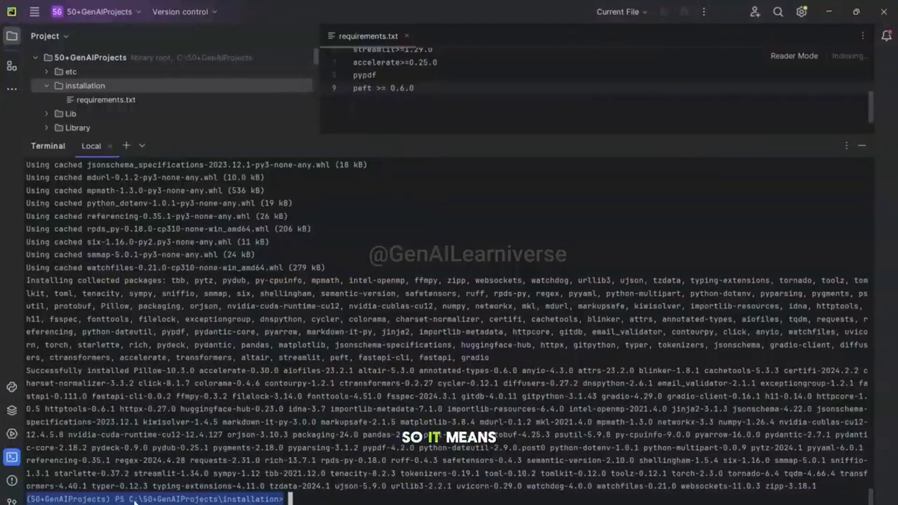
click(293, 500)
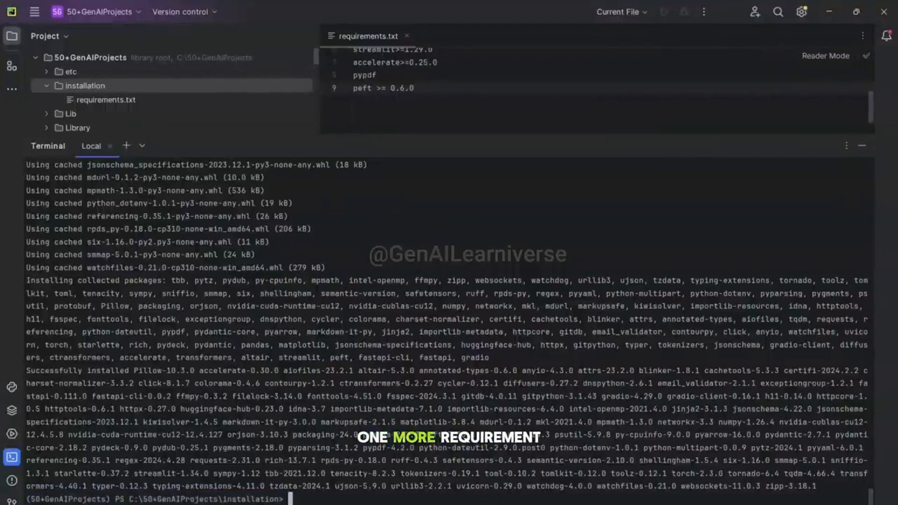
click(628, 501)
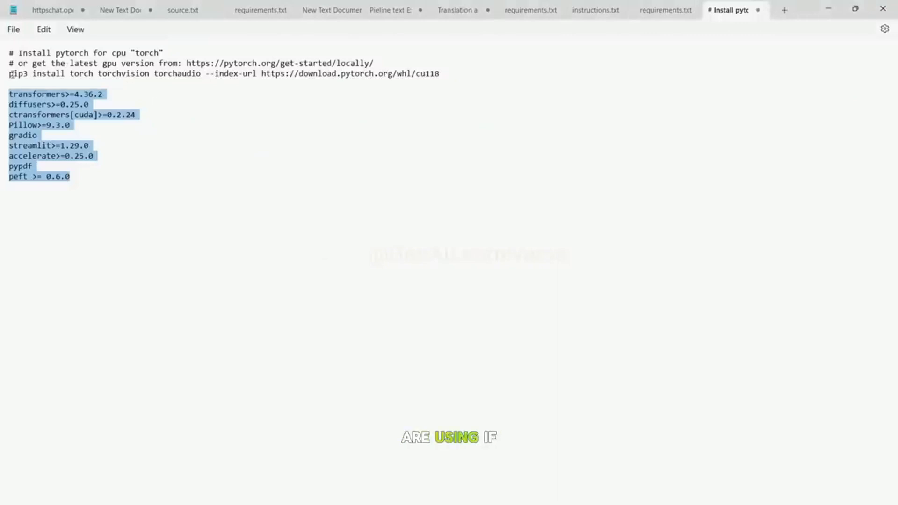
drag(10, 74, 84, 71)
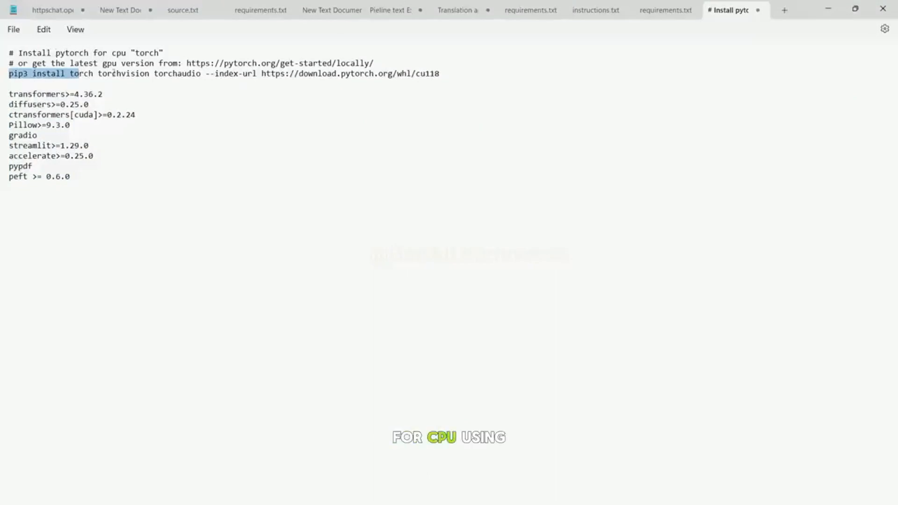
click(94, 75)
drag(94, 76, 12, 73)
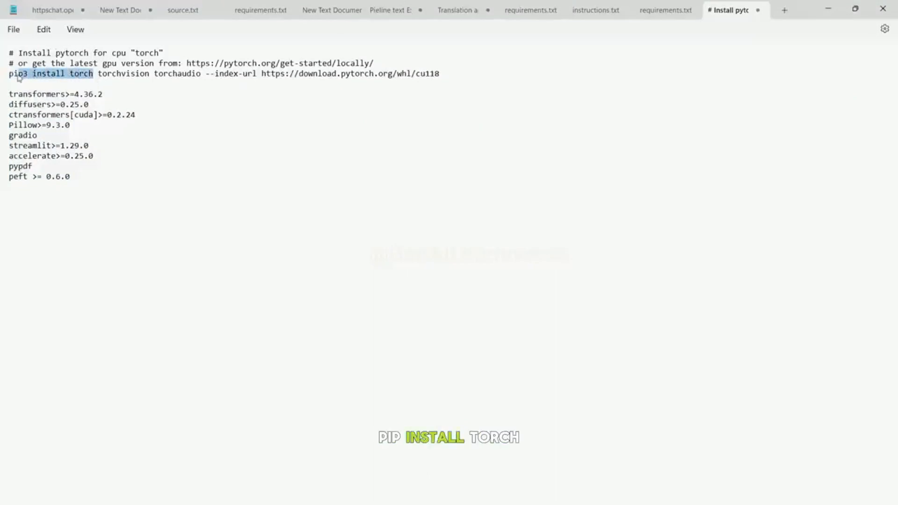
triple_click(187, 74)
key(ctrl+c)
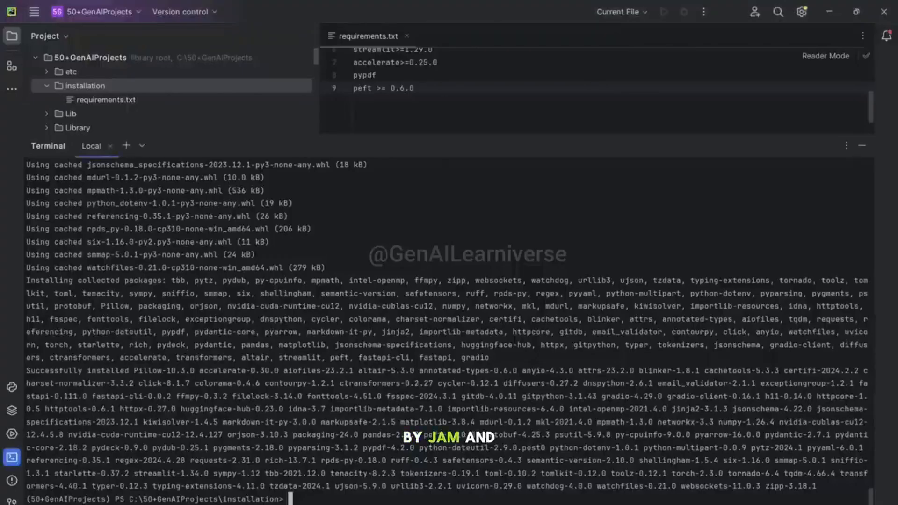
Paste and run the copied PyTorch installation command in PyCharm's terminal, and shrink the terminal pane to give the editor more room.
right_click(342, 499)
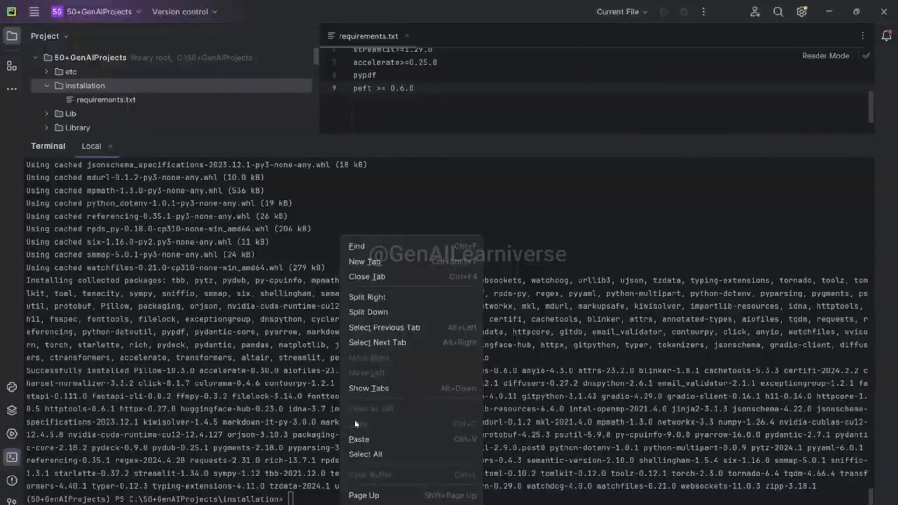
click(305, 502)
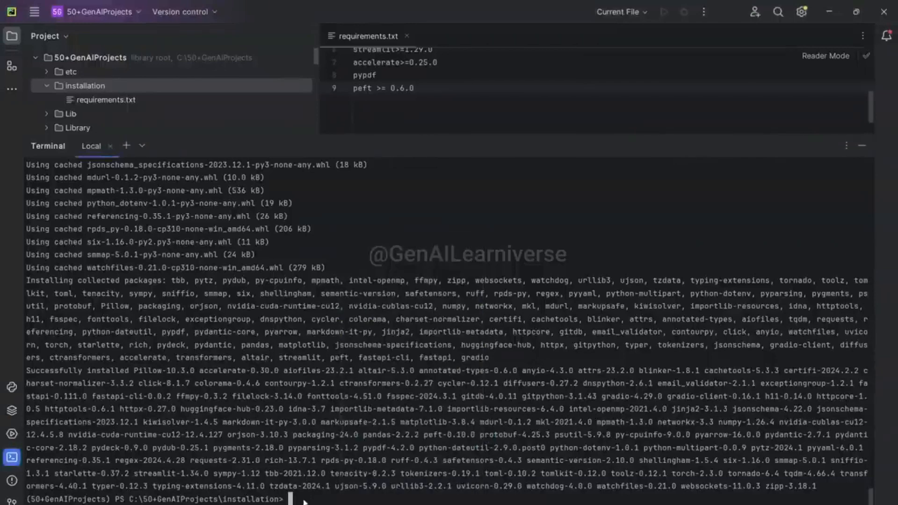
key(ctrl+v)
key(Return)
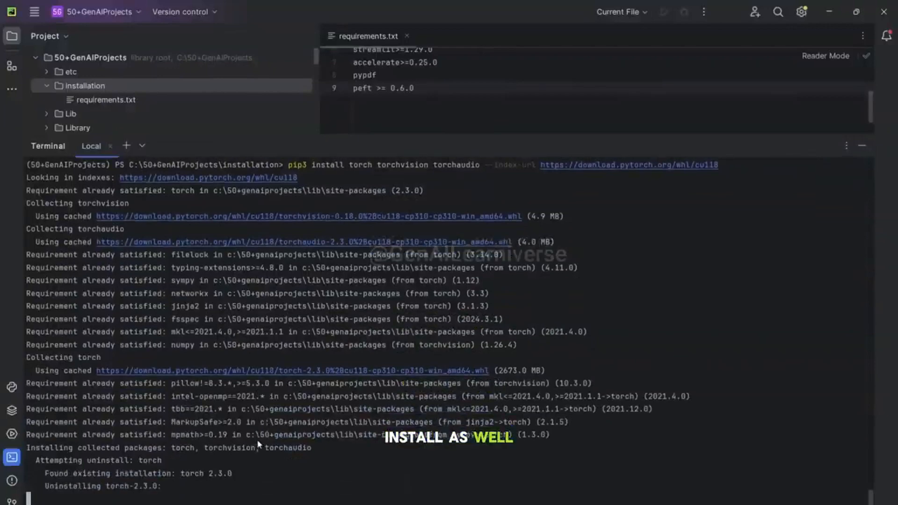
key(ctrl+shift+Up)
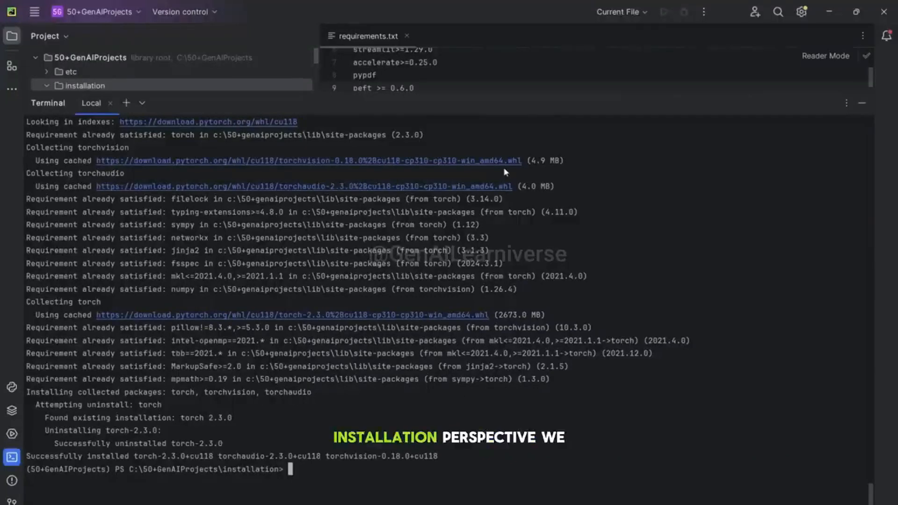
drag(465, 94, 481, 355)
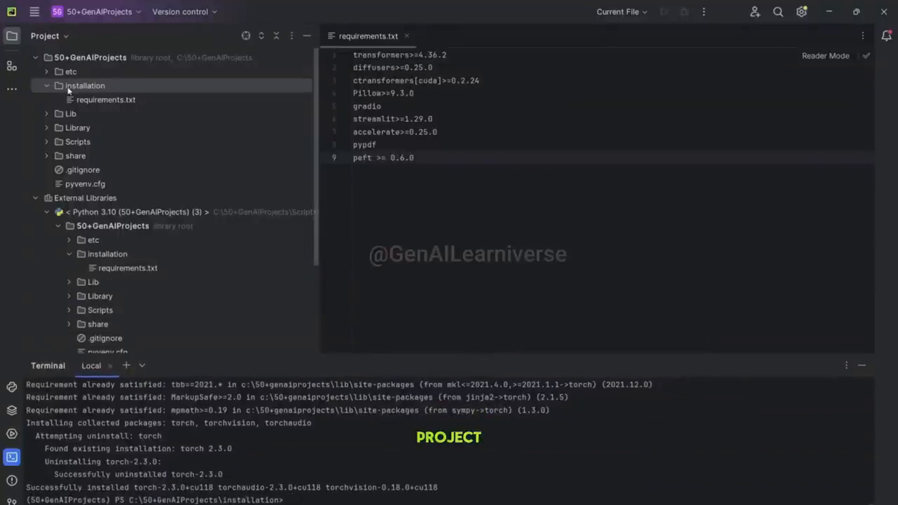